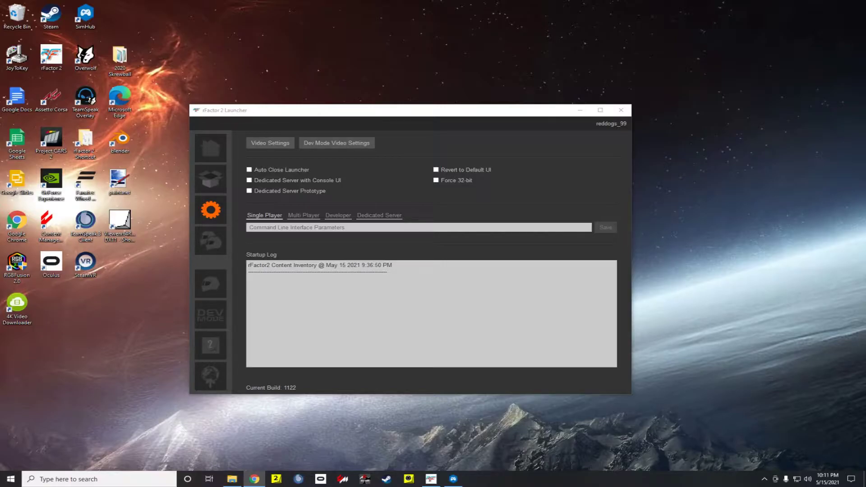
Switch to Chrome to view the rFactor 2 Hud - SimHub 2.1 download page on RaceDepartment, and minimize it
{"action": "left_click", "coordinate": [255, 479]}
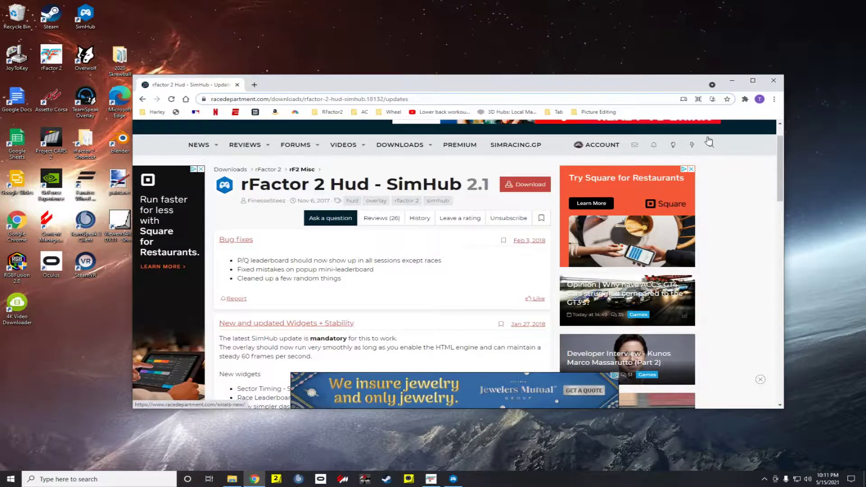
{"action": "left_click", "coordinate": [732, 86]}
In File Explorer, extract the SimHub zip archive into its Downloads folder with 7-Zip and open the extracted SimHub folder
{"action": "key", "text": "alt+Tab"}
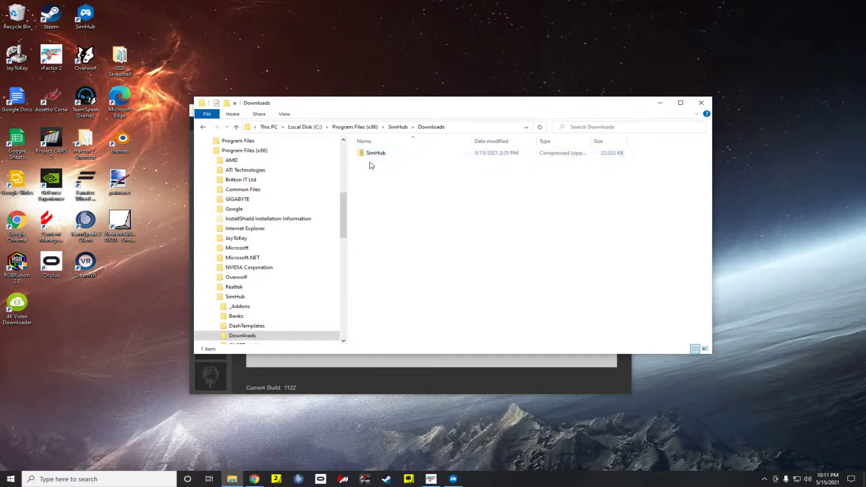
{"action": "right_click", "coordinate": [372, 156]}
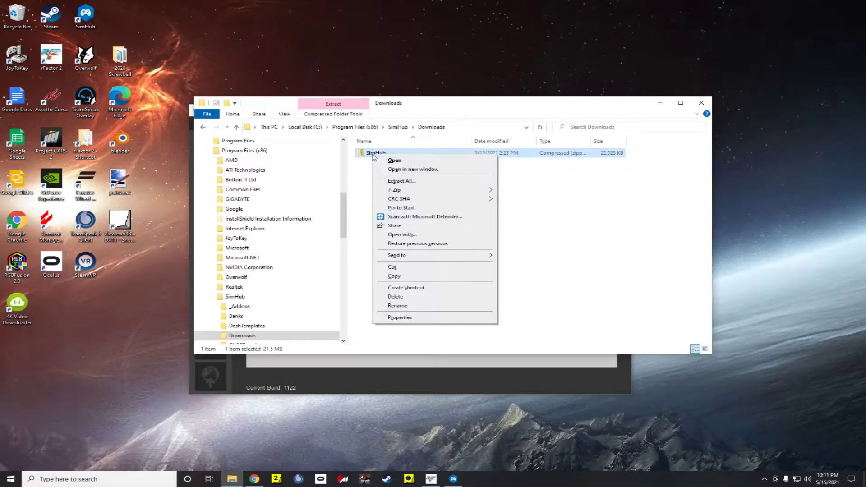
{"action": "mouse_move", "coordinate": [418, 194]}
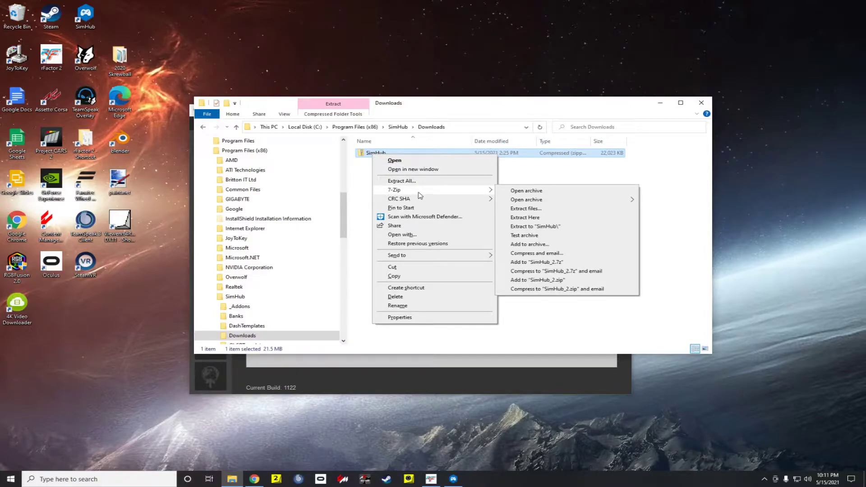
{"action": "left_click", "coordinate": [526, 218]}
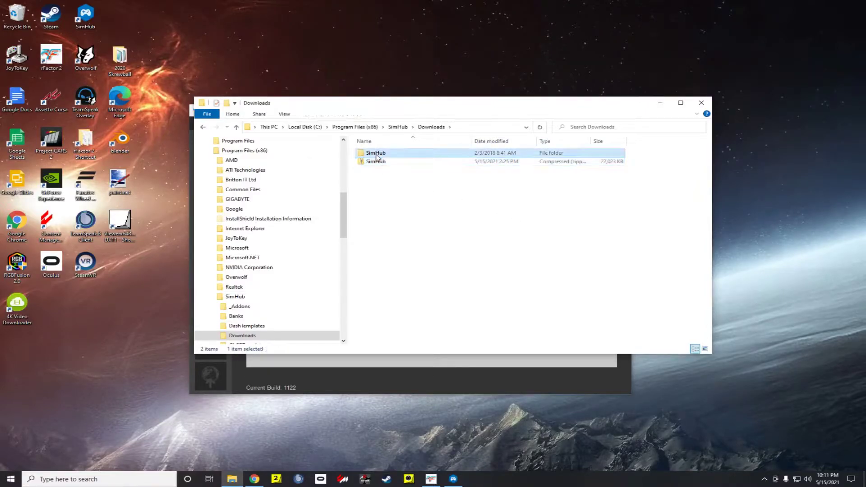
{"action": "double_click", "coordinate": [376, 156]}
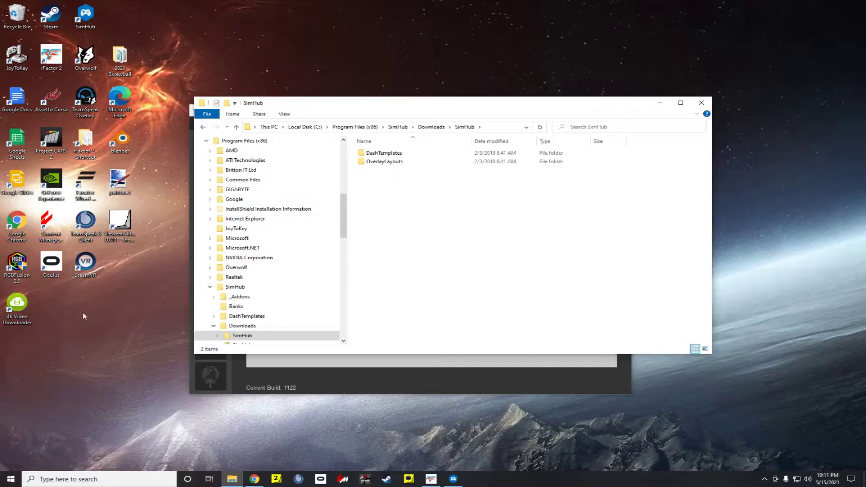
{"action": "mouse_move", "coordinate": [258, 483]}
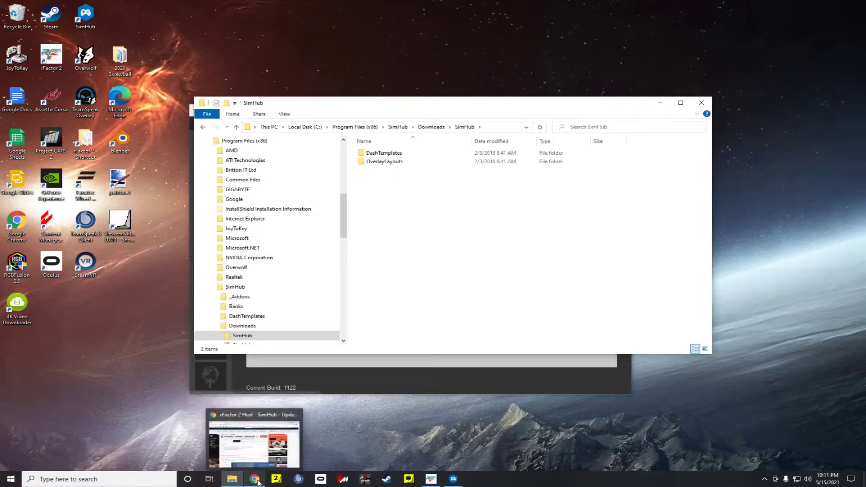
{"action": "middle_click", "coordinate": [258, 483]}
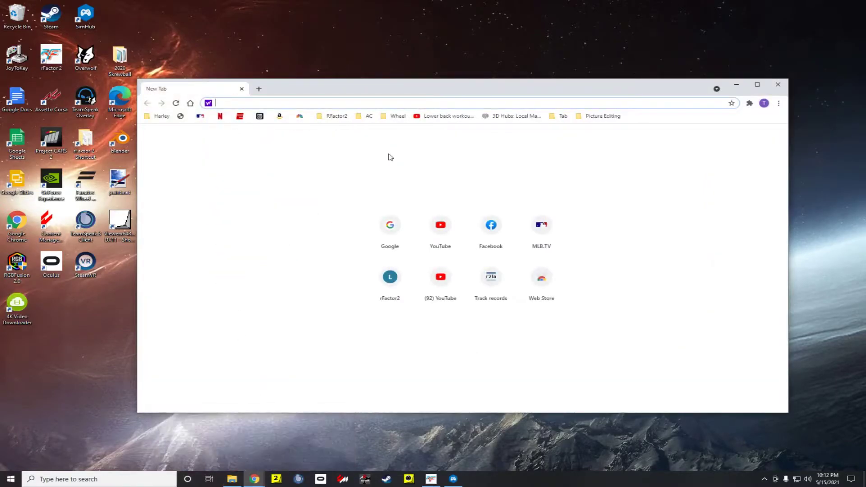
{"action": "left_click", "coordinate": [777, 85]}
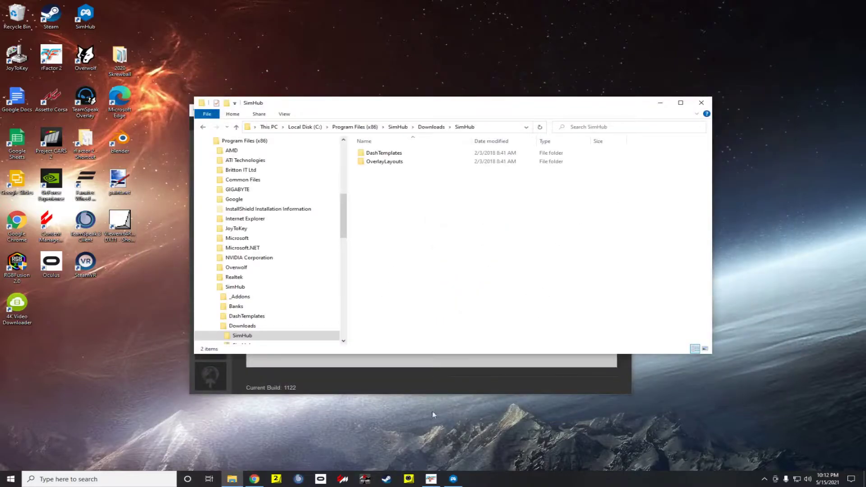
Open a second File Explorer window and go to the SimHub installation folder in Program Files (x86) on drive C
{"action": "middle_click", "coordinate": [233, 482]}
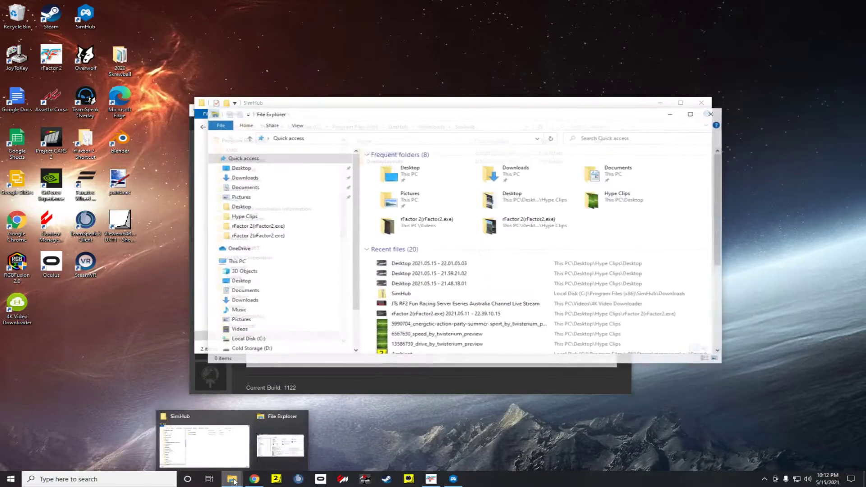
{"action": "left_click", "coordinate": [275, 206]}
{"action": "scroll", "coordinate": [275, 316], "scroll_direction": "down", "scroll_amount": 1}
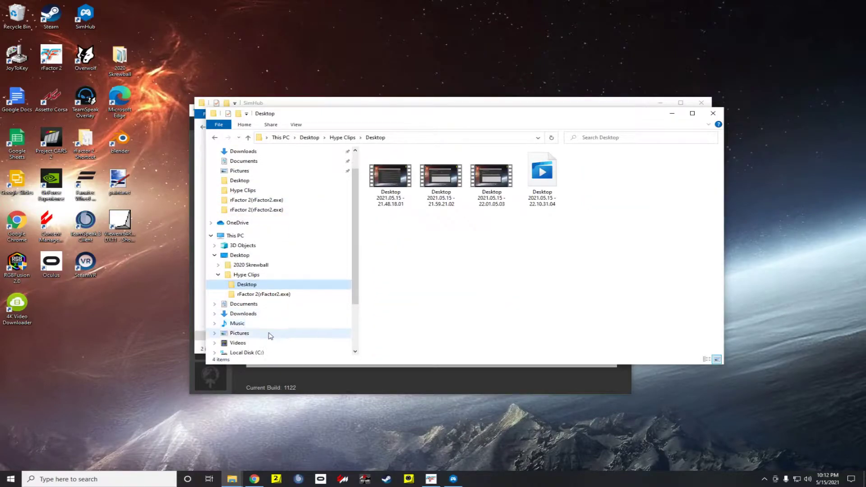
{"action": "left_click", "coordinate": [269, 353]}
{"action": "scroll", "coordinate": [272, 316], "scroll_direction": "down", "scroll_amount": 1}
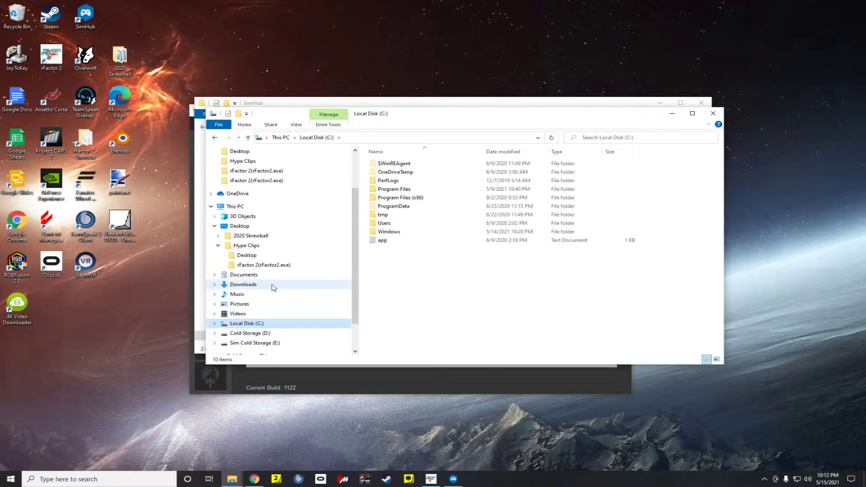
{"action": "double_click", "coordinate": [415, 203]}
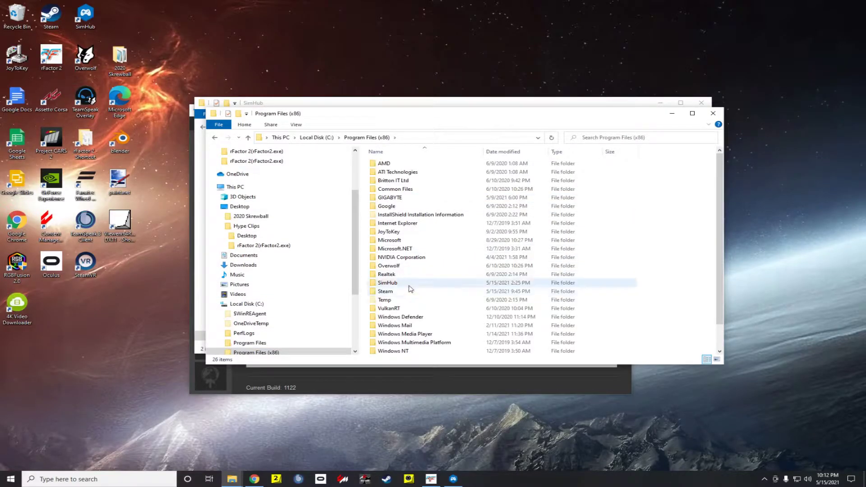
{"action": "double_click", "coordinate": [408, 283]}
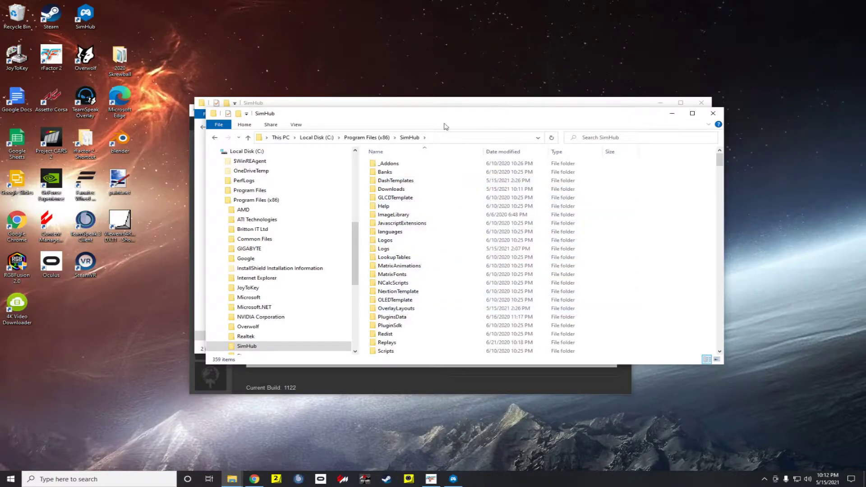
Arrange the two File Explorer windows so the contents of the extracted and installed SimHub folders are both visible
{"action": "left_click_drag", "start_coordinate": [411, 128], "coordinate": [293, 214]}
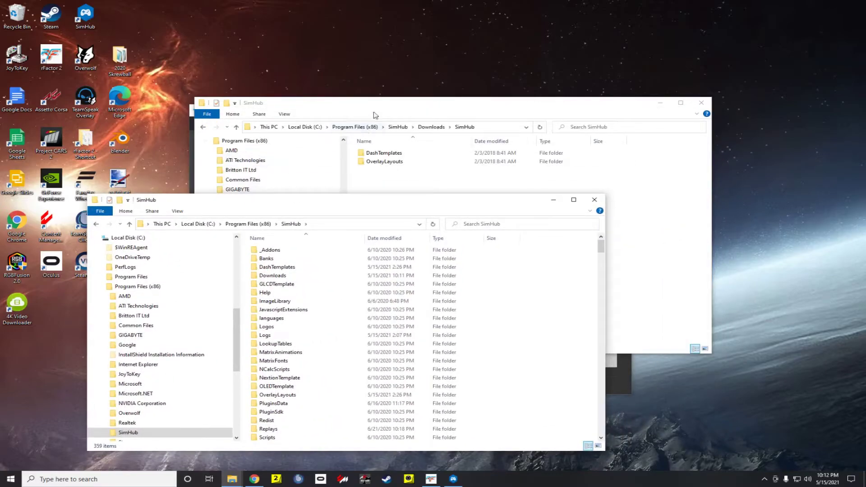
{"action": "left_click", "coordinate": [376, 114]}
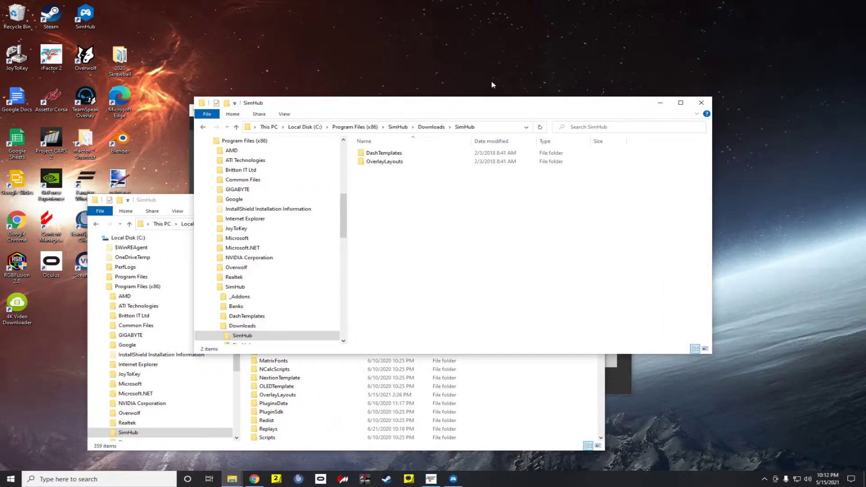
{"action": "left_click_drag", "start_coordinate": [460, 112], "coordinate": [591, 71]}
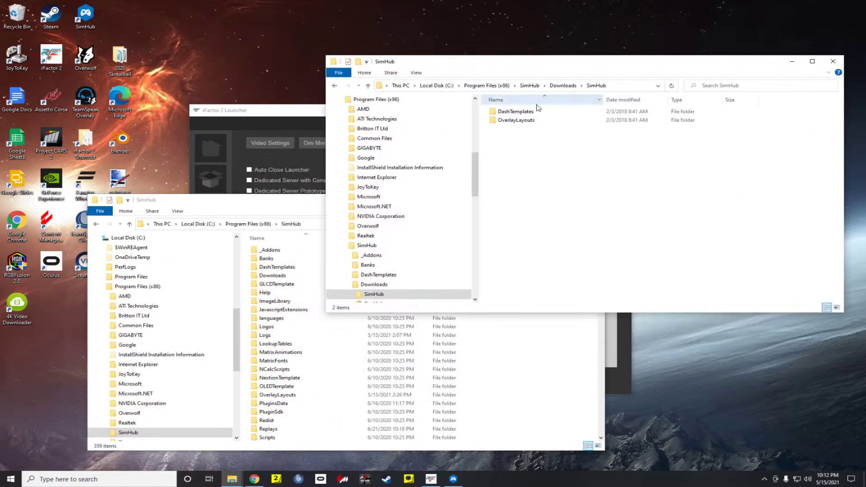
Move all folders from the extracted DashTemplates into SimHub's installed DashTemplates folder, replacing duplicate files, and close both Explorer windows
{"action": "left_click", "coordinate": [515, 114]}
{"action": "double_click", "coordinate": [515, 114]}
{"action": "left_click_drag", "start_coordinate": [561, 224], "coordinate": [506, 111]}
{"action": "left_click_drag", "start_coordinate": [514, 149], "coordinate": [296, 269]}
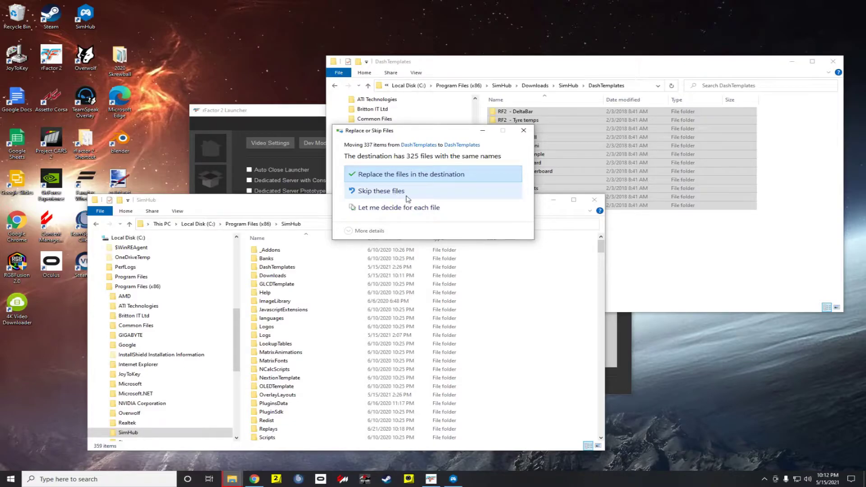
{"action": "left_click", "coordinate": [405, 178]}
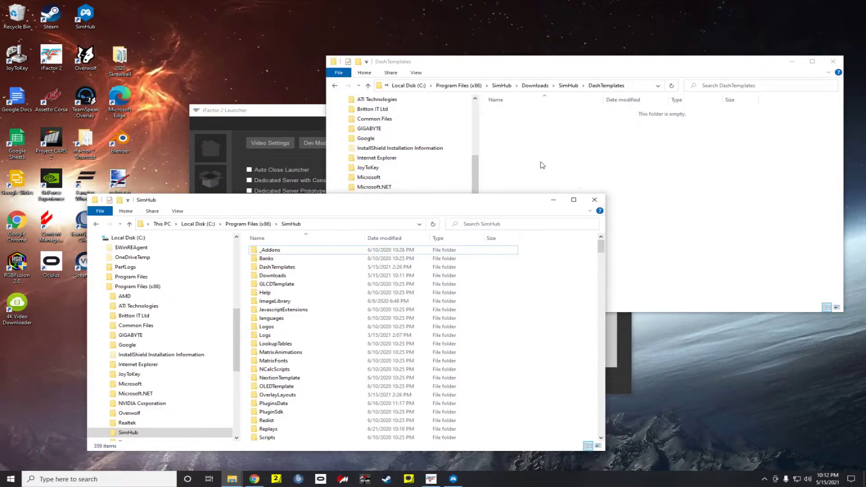
{"action": "left_click", "coordinate": [833, 62]}
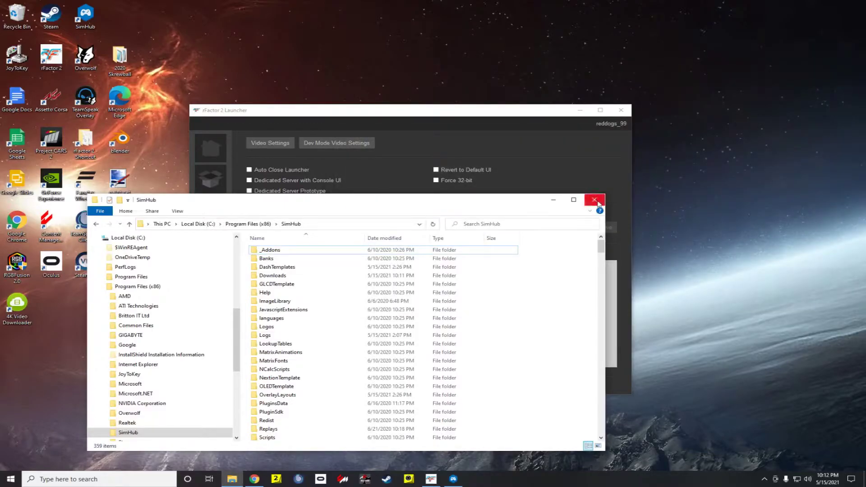
{"action": "left_click", "coordinate": [598, 204]}
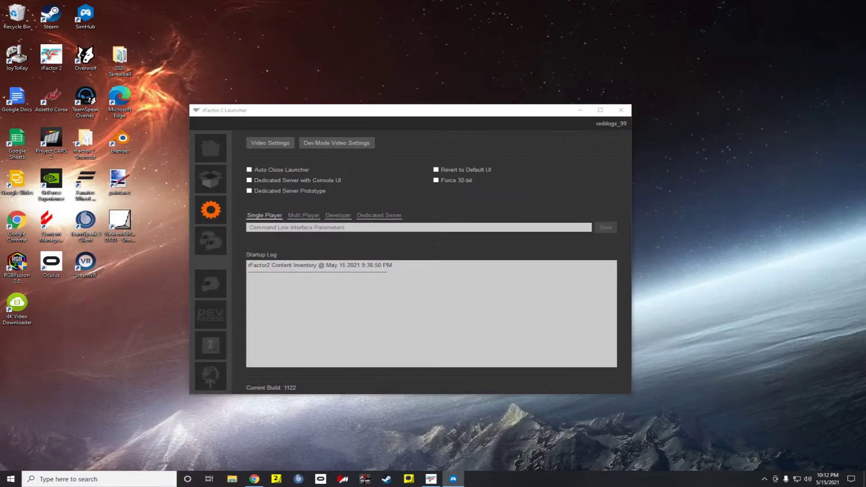
Bring the SimHub window onto the main screen, load the RF2 HUD overlay layout and start editing it
{"action": "left_click_drag", "start_coordinate": [864, 52], "coordinate": [379, 53]}
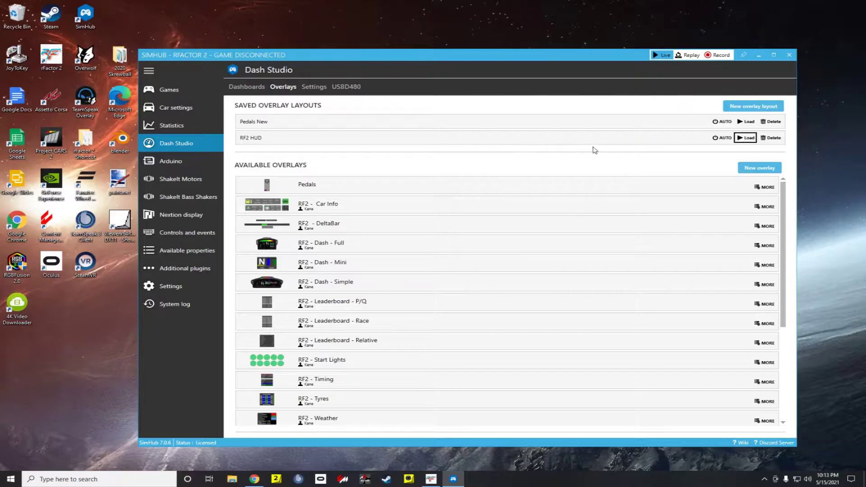
{"action": "left_click", "coordinate": [372, 142]}
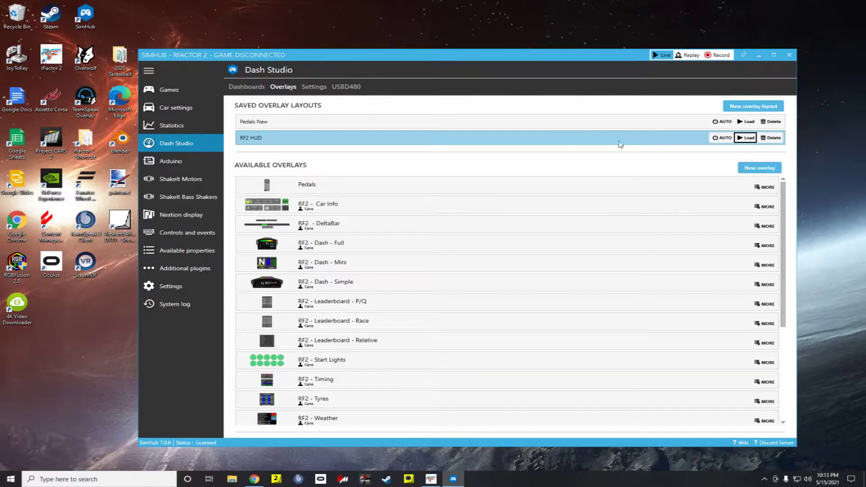
{"action": "left_click", "coordinate": [744, 138]}
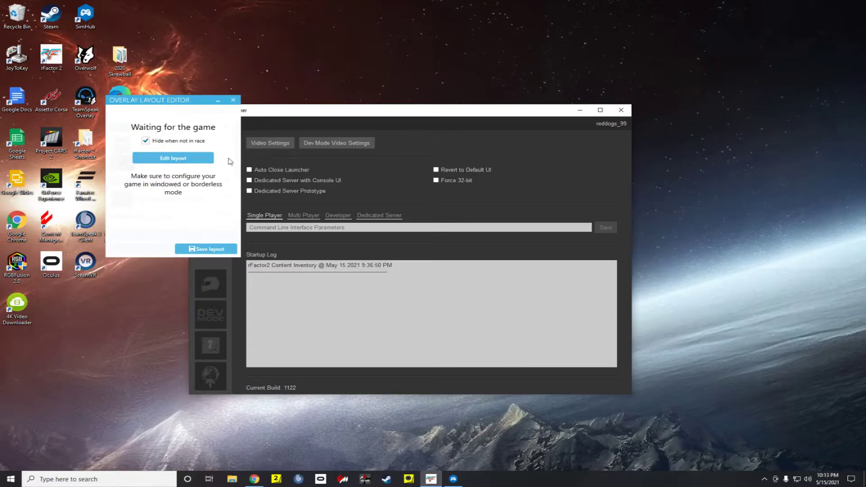
{"action": "left_click", "coordinate": [179, 160]}
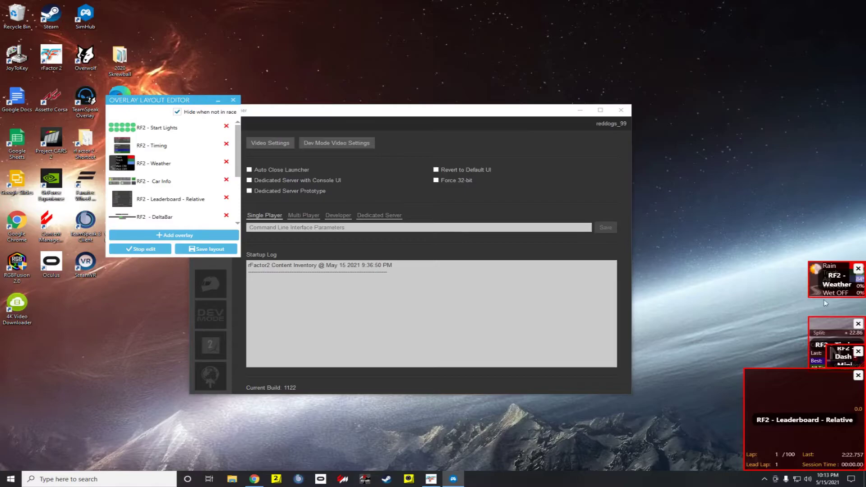
Remove the Timing, Dash - Mini, Leaderboard - Relative and Weather overlays from the layout, moving overlapping ones apart first
{"action": "left_click_drag", "start_coordinate": [816, 398], "coordinate": [516, 286]}
{"action": "left_click_drag", "start_coordinate": [850, 364], "coordinate": [686, 360]}
{"action": "left_click_drag", "start_coordinate": [811, 338], "coordinate": [646, 292]}
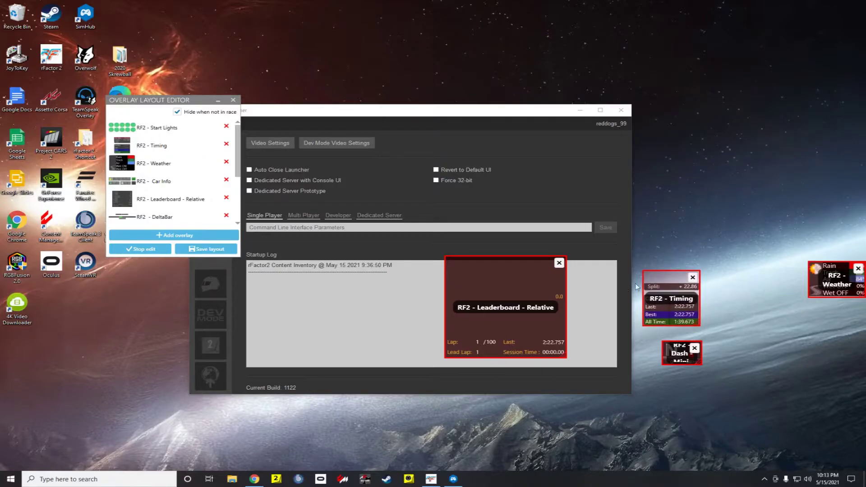
{"action": "left_click", "coordinate": [692, 278]}
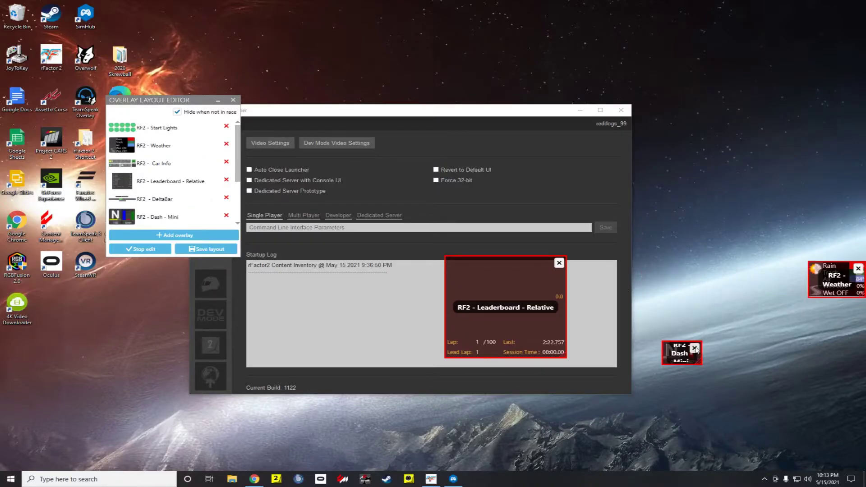
{"action": "left_click", "coordinate": [695, 349]}
{"action": "left_click", "coordinate": [559, 264]}
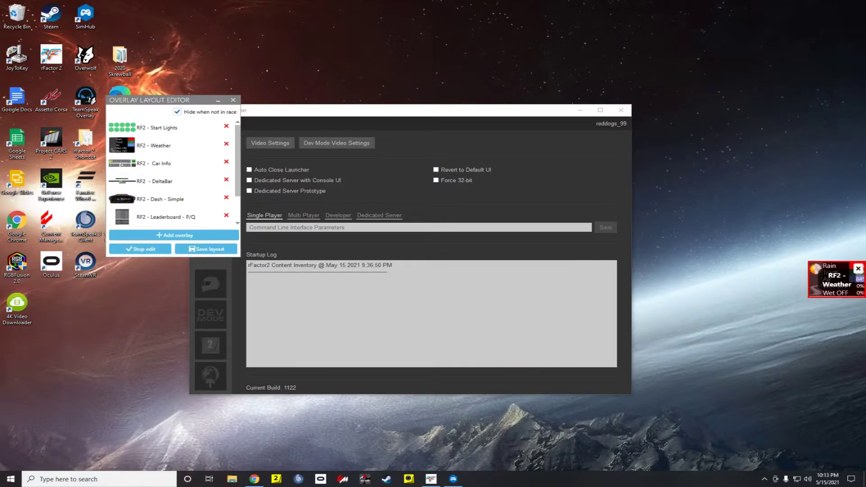
{"action": "left_click", "coordinate": [857, 269]}
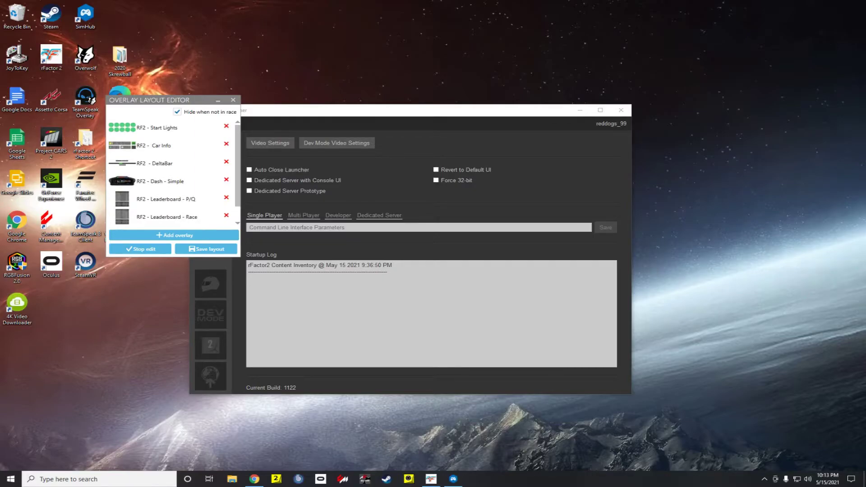
Bring the Leaderboard - Race and Leaderboard - P/Q overlays into view and remove both from the layout
{"action": "left_click_drag", "start_coordinate": [865, 149], "coordinate": [642, 107]}
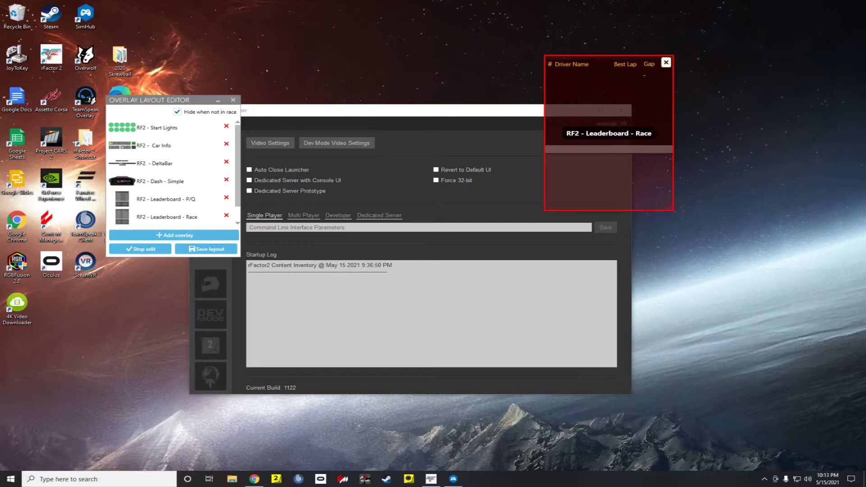
{"action": "left_click_drag", "start_coordinate": [856, 270], "coordinate": [697, 240]}
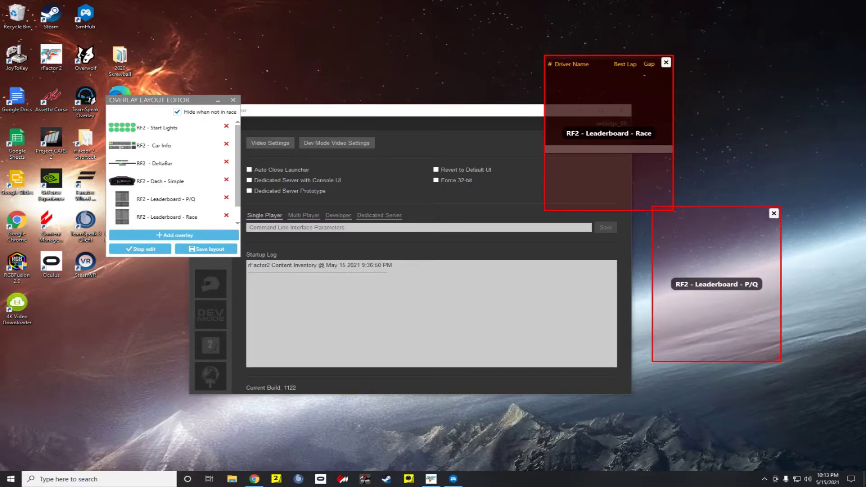
{"action": "left_click", "coordinate": [773, 214]}
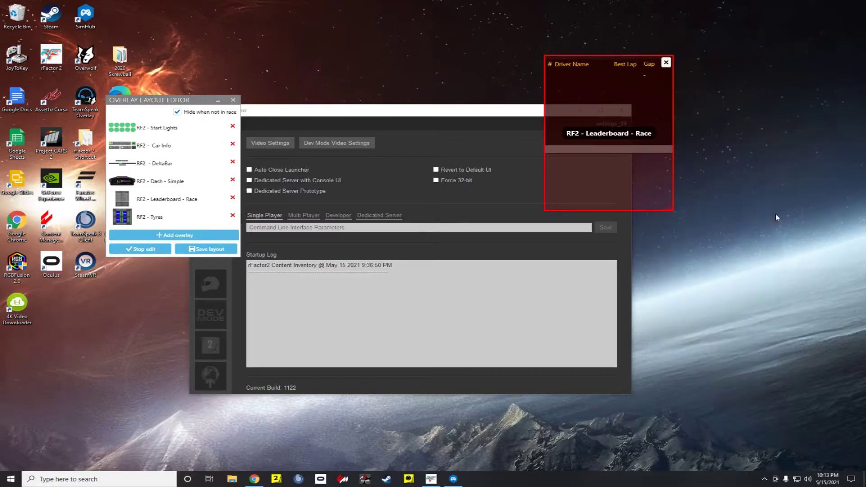
{"action": "left_click", "coordinate": [666, 62]}
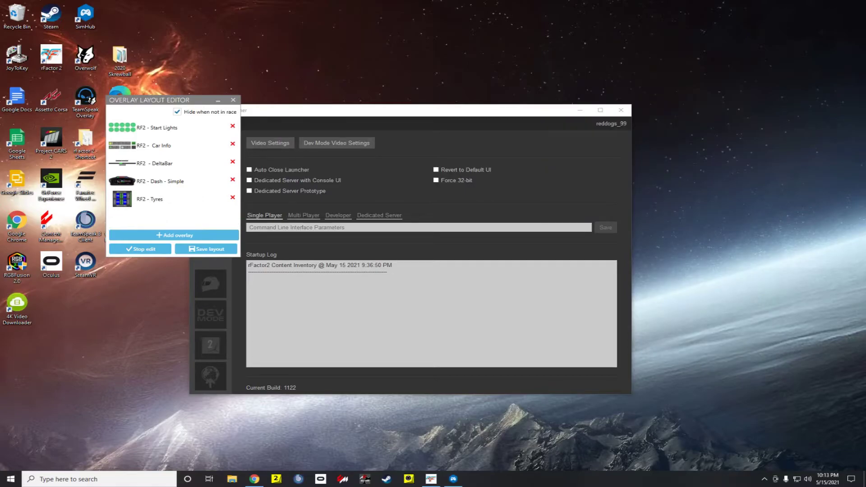
Bring the DeltaBar and Start Lights overlays to the upper part of the main screen, and enlarge the Start Lights overlay
{"action": "left_click_drag", "start_coordinate": [864, 198], "coordinate": [380, 37]}
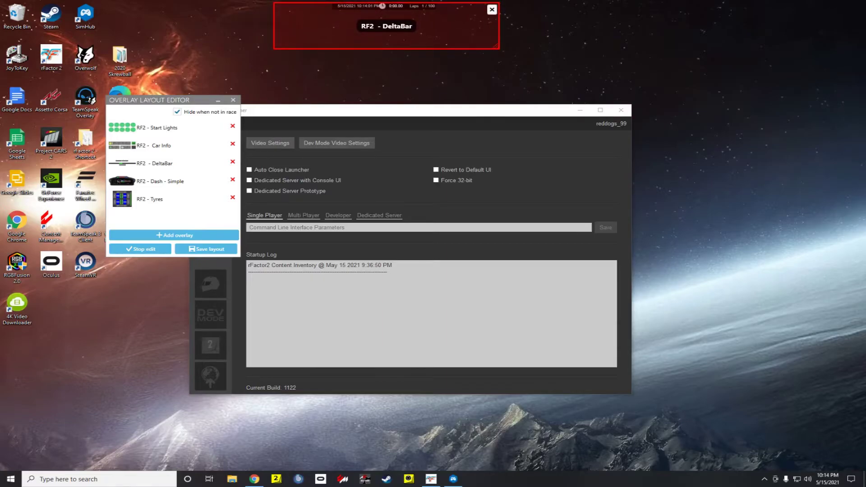
{"action": "left_click_drag", "start_coordinate": [810, 162], "coordinate": [577, 43]}
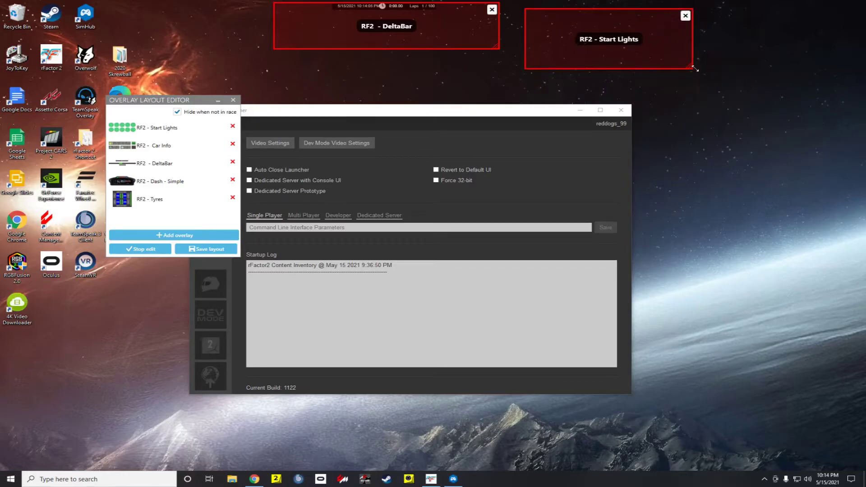
{"action": "left_click_drag", "start_coordinate": [693, 69], "coordinate": [739, 86]}
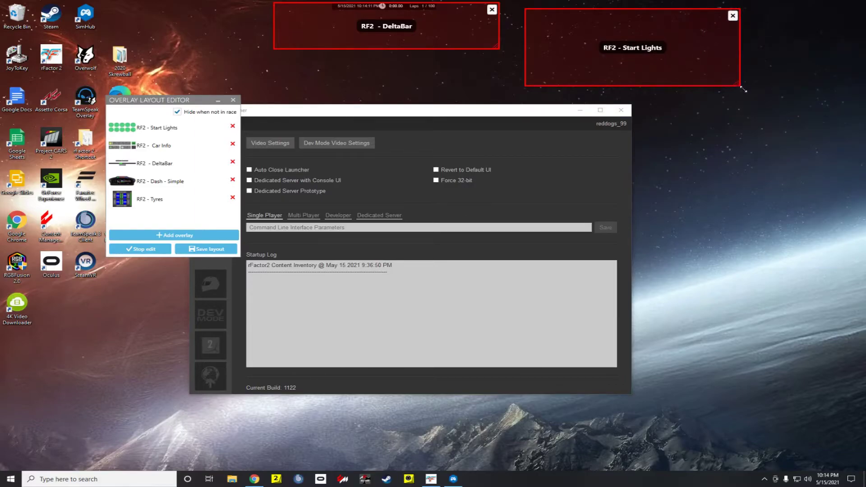
{"action": "left_click_drag", "start_coordinate": [740, 86], "coordinate": [806, 128]}
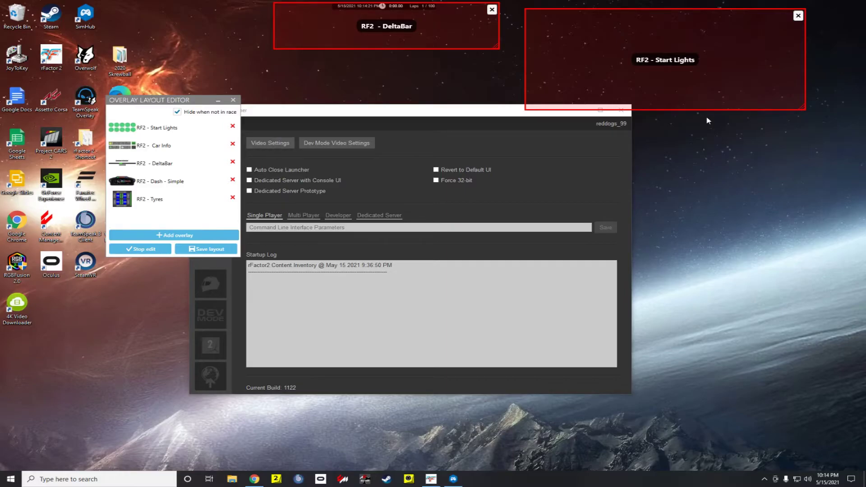
{"action": "left_click_drag", "start_coordinate": [807, 112], "coordinate": [780, 71]}
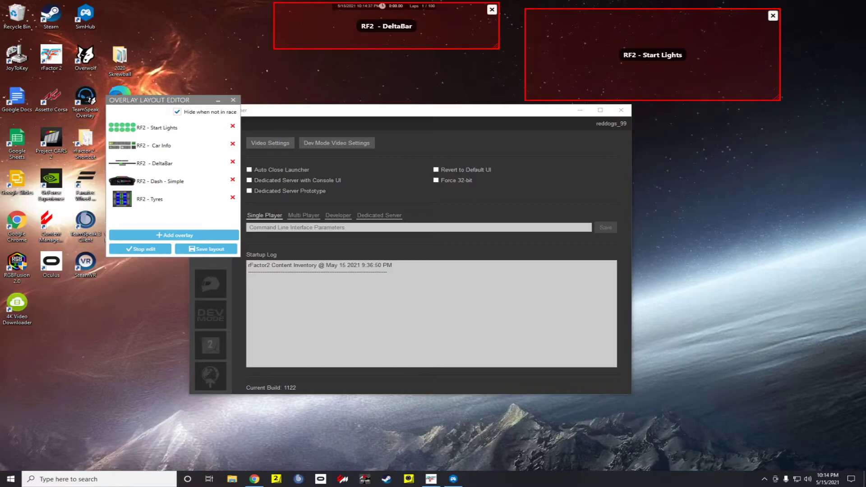
Remove the Tyres, Car Info and Dash - Simple overlays from the layout, then stop editing and minimize the layout editor
{"action": "left_click", "coordinate": [233, 197]}
{"action": "left_click", "coordinate": [232, 144]}
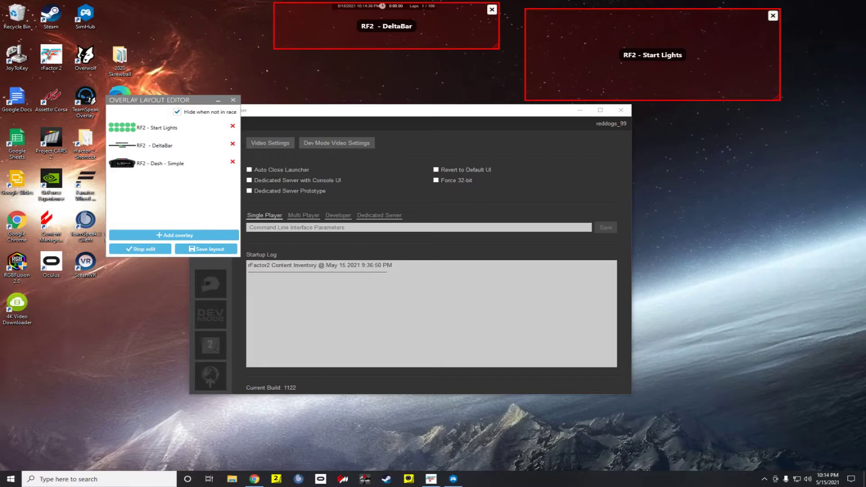
{"action": "left_click", "coordinate": [233, 161]}
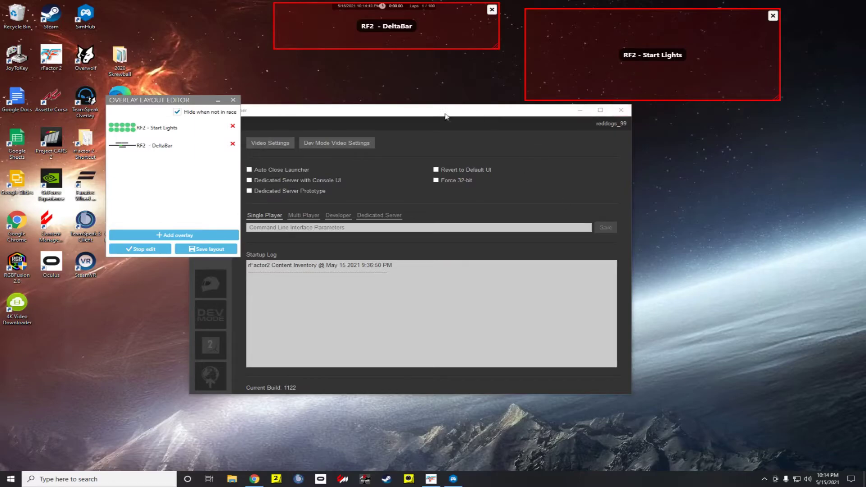
{"action": "left_click", "coordinate": [146, 249]}
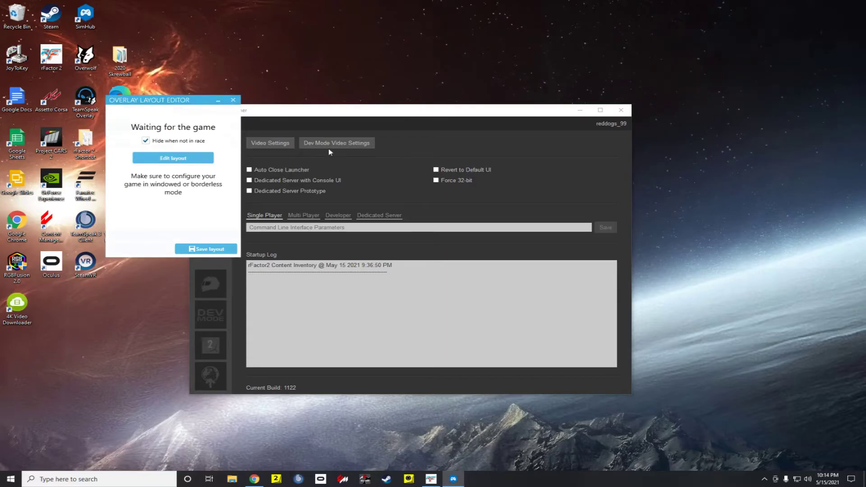
{"action": "left_click", "coordinate": [221, 102]}
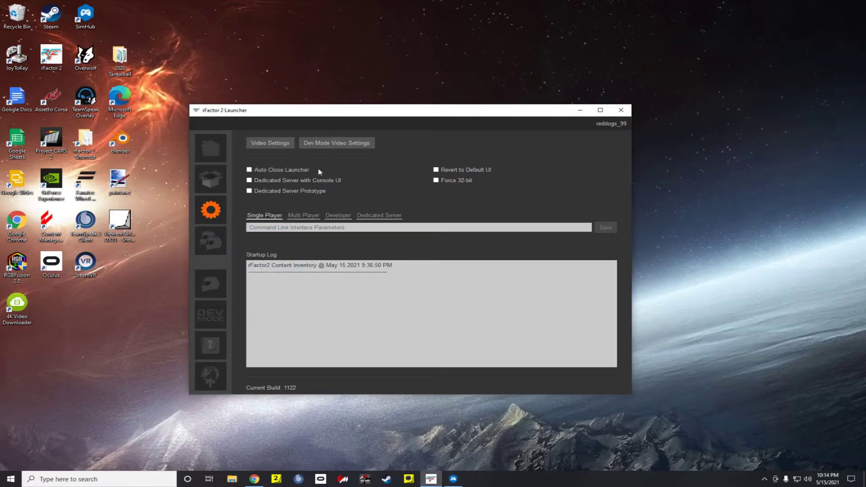
Set the video mode to Windowed in the rFactor 2 Launcher's video setup, confirm it and close the launcher
{"action": "left_click", "coordinate": [270, 144]}
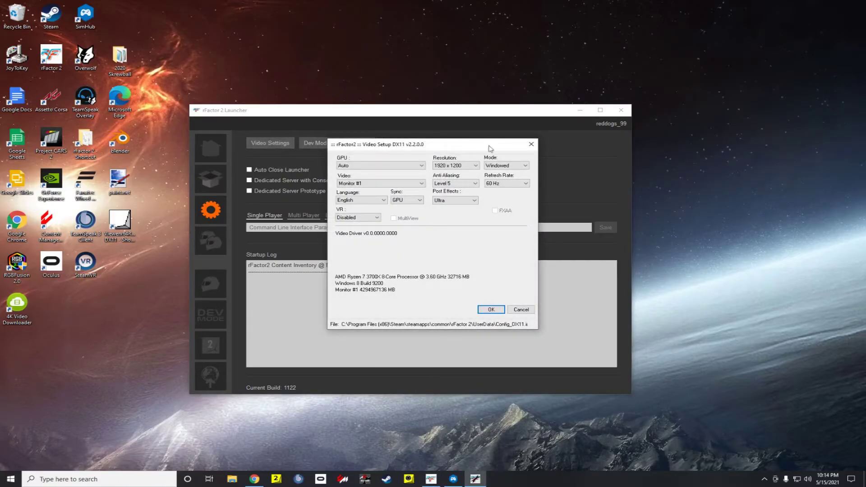
{"action": "left_click", "coordinate": [503, 166]}
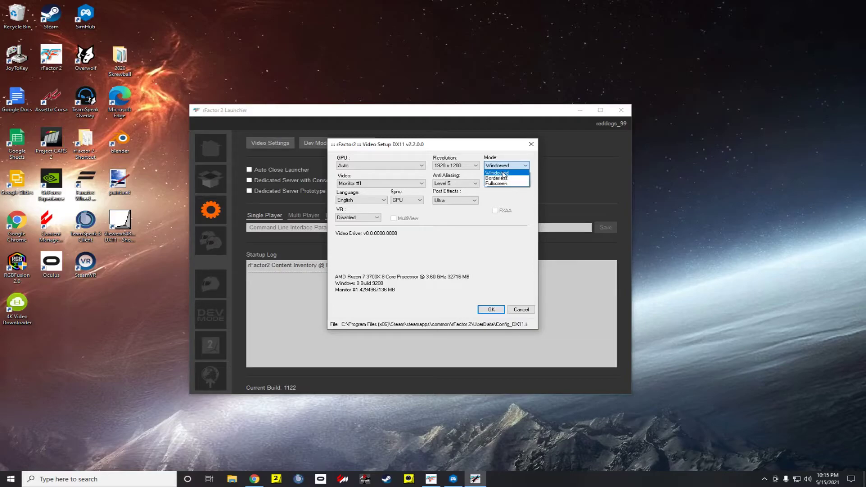
{"action": "left_click", "coordinate": [503, 173]}
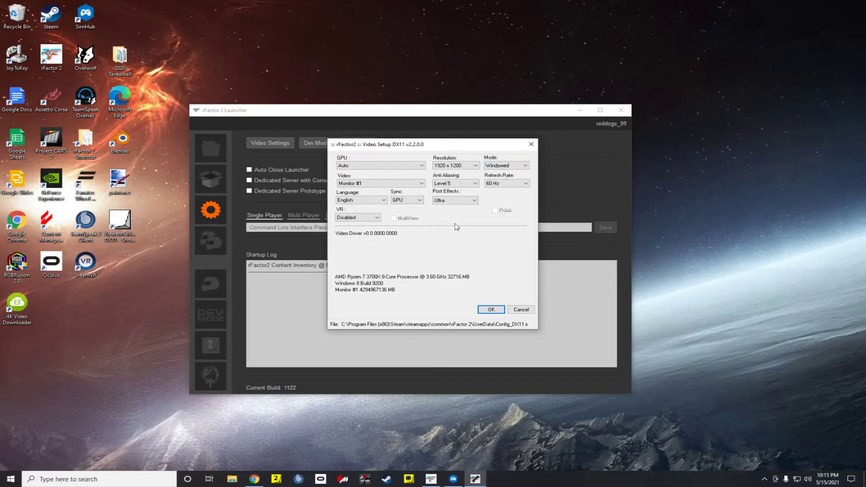
{"action": "left_click", "coordinate": [496, 182]}
{"action": "left_click", "coordinate": [500, 174]}
{"action": "left_click", "coordinate": [490, 310]}
{"action": "left_click", "coordinate": [494, 310]}
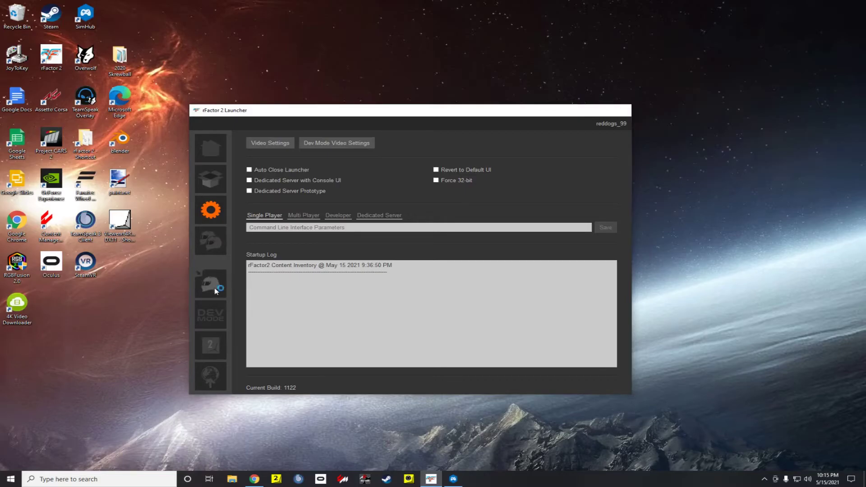
{"action": "left_click", "coordinate": [621, 110]}
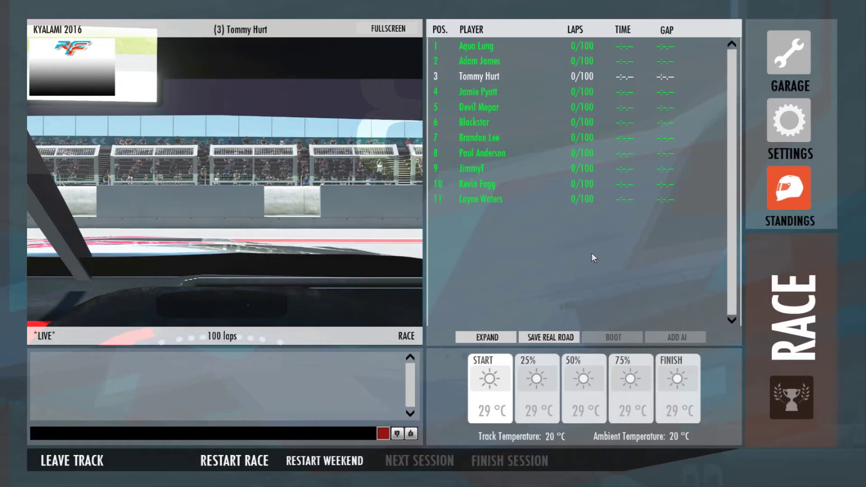
Enter the Kyalami race to examine the overlays from the cockpit on track, and exit to the monitor
{"action": "left_click", "coordinate": [772, 255]}
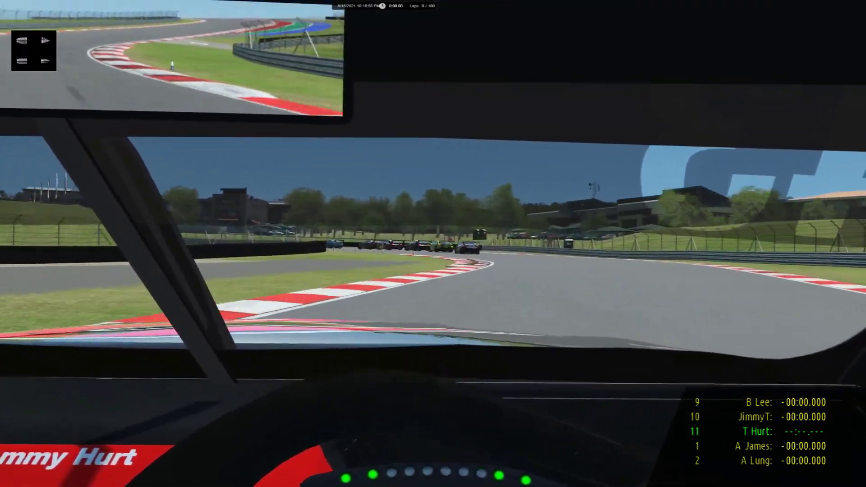
{"action": "key", "text": "Escape"}
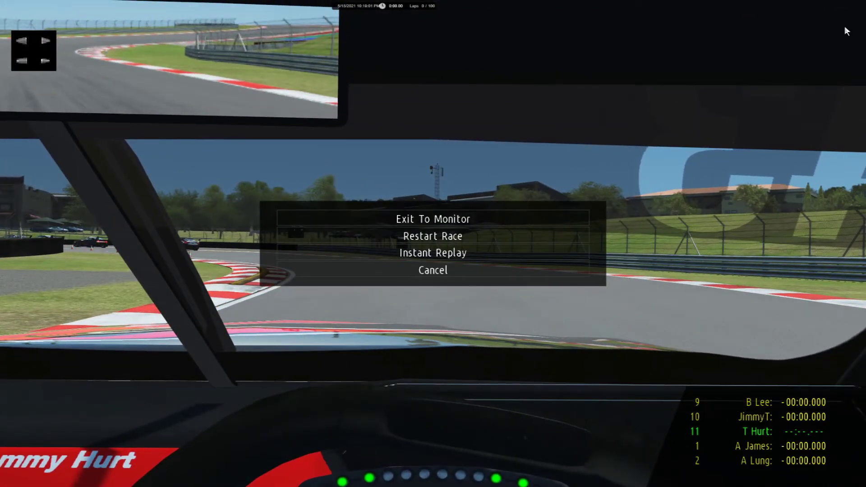
{"action": "left_click", "coordinate": [483, 222]}
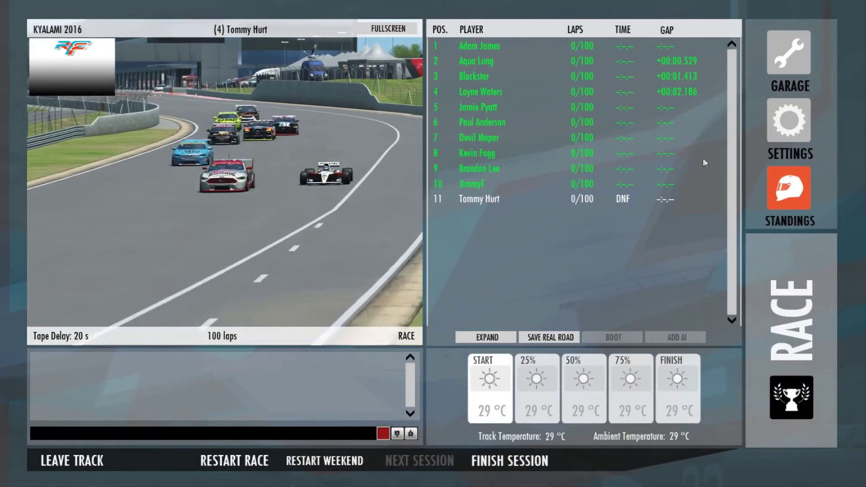
View the race footage in fullscreen, stop the playback and minimize it back to the standings screen
{"action": "left_click", "coordinate": [378, 30]}
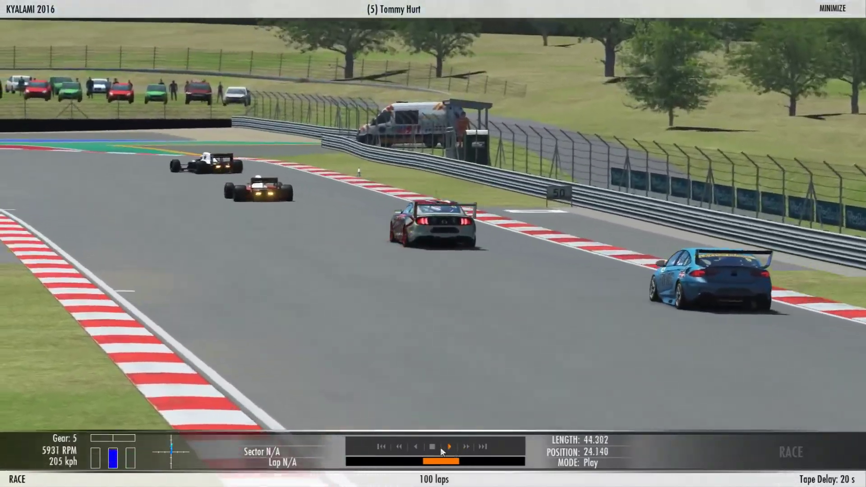
{"action": "left_click", "coordinate": [432, 447]}
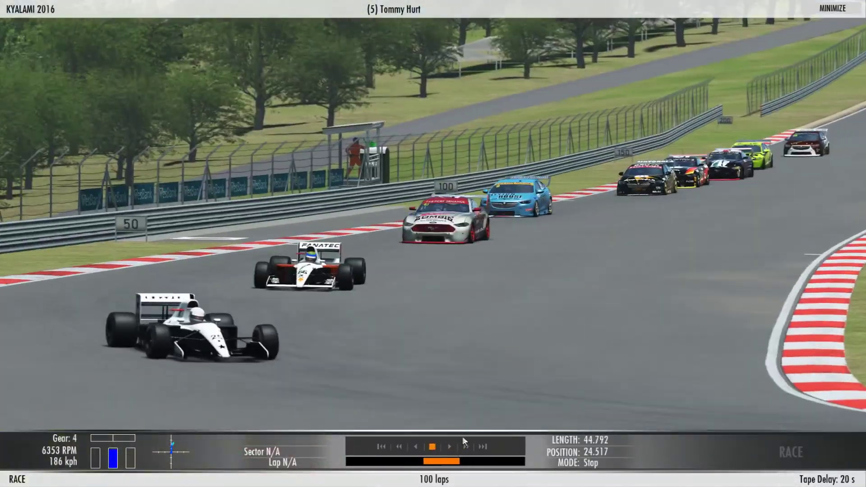
{"action": "left_click", "coordinate": [855, 11]}
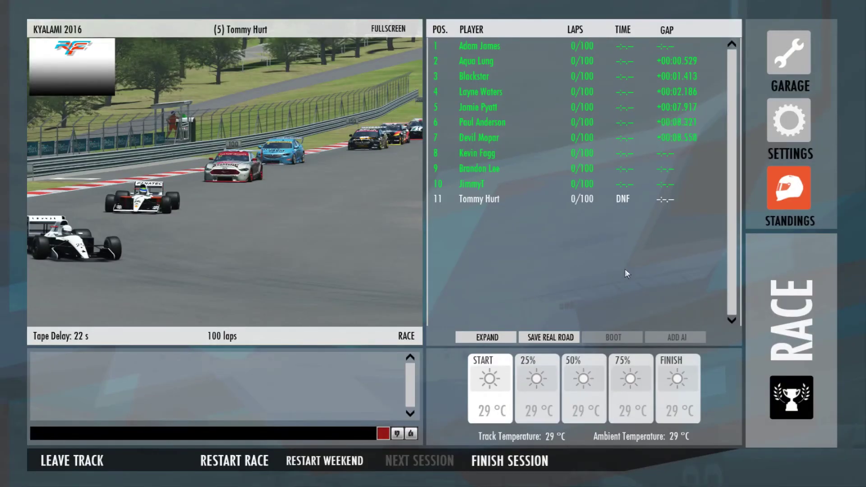